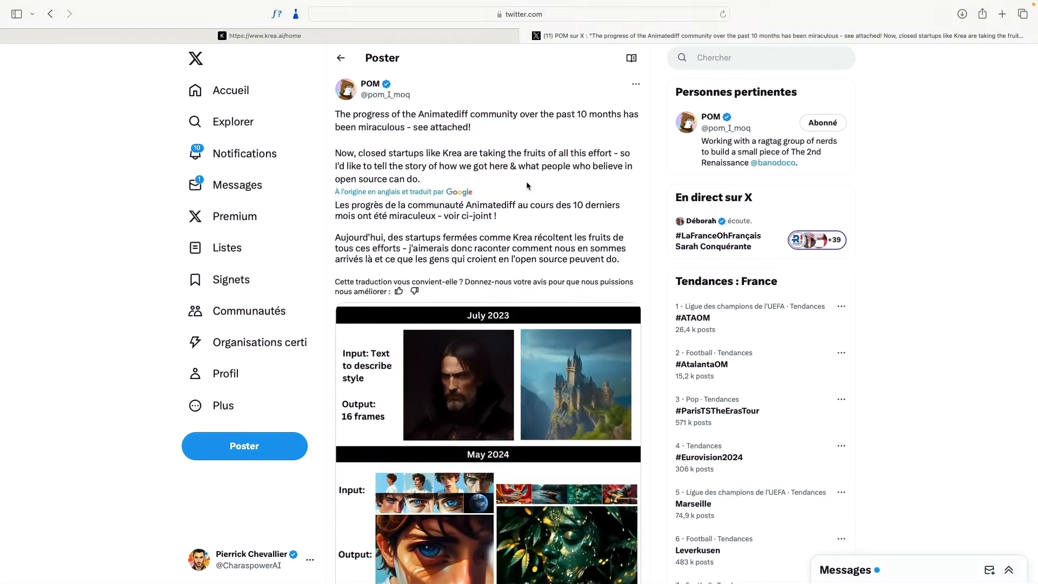
Step: Read through the thread on the Animatediff community's progress, down to the posts on image interpolation and Steerable Motion
{"action": "scroll", "coordinate": [527, 186], "scroll_direction": "down", "scroll_amount": 5}
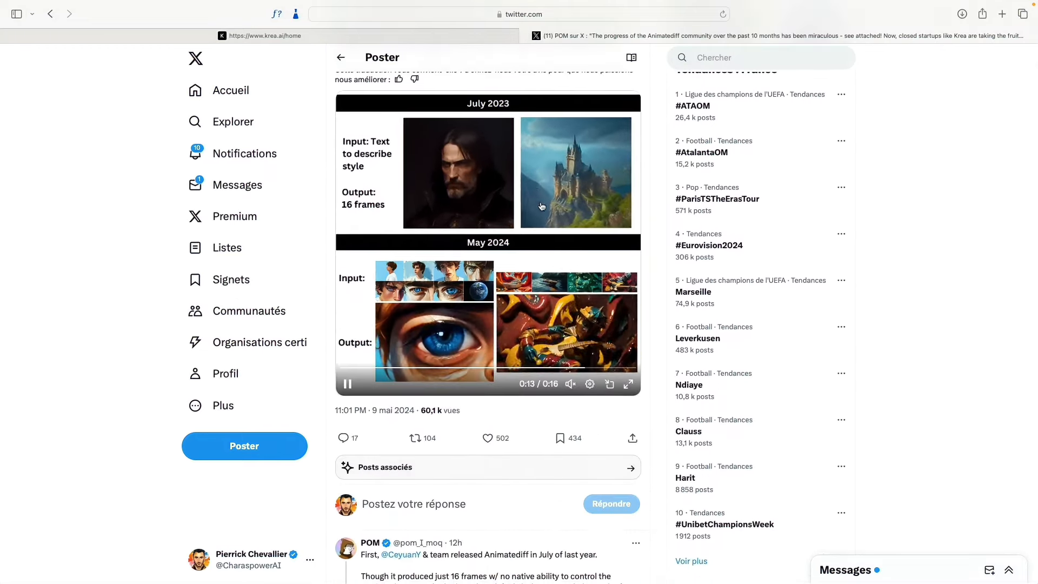
{"action": "scroll", "coordinate": [538, 200], "scroll_direction": "down", "scroll_amount": 10}
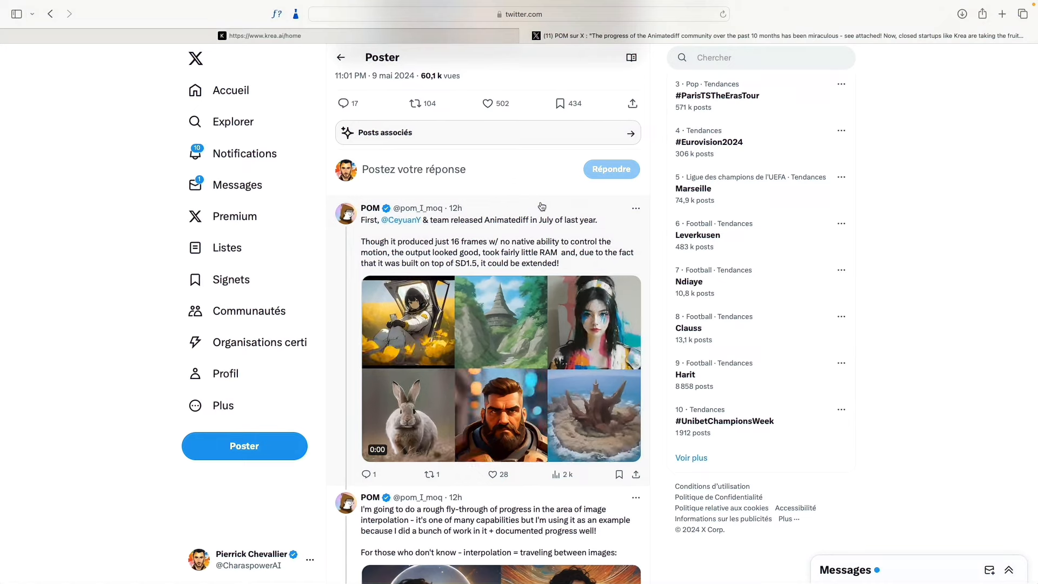
{"action": "scroll", "coordinate": [541, 206], "scroll_direction": "down", "scroll_amount": 5}
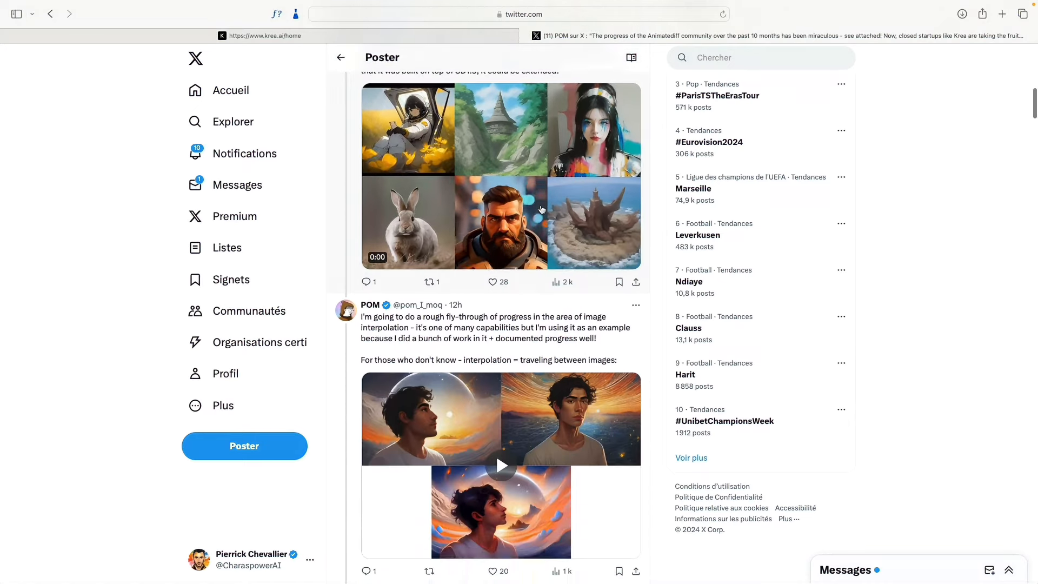
{"action": "scroll", "coordinate": [542, 210], "scroll_direction": "down", "scroll_amount": 11}
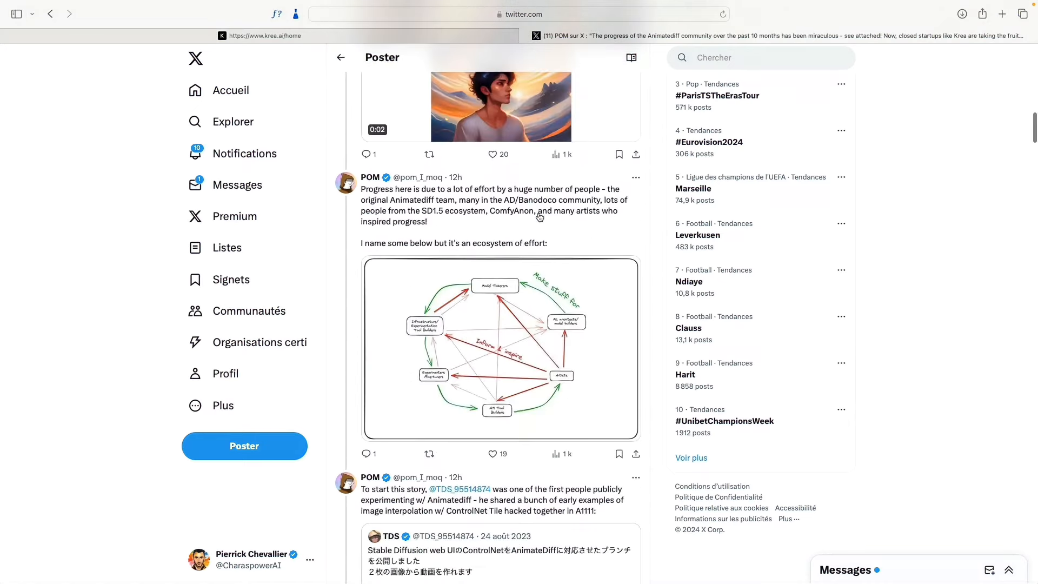
{"action": "scroll", "coordinate": [539, 217], "scroll_direction": "down", "scroll_amount": 17}
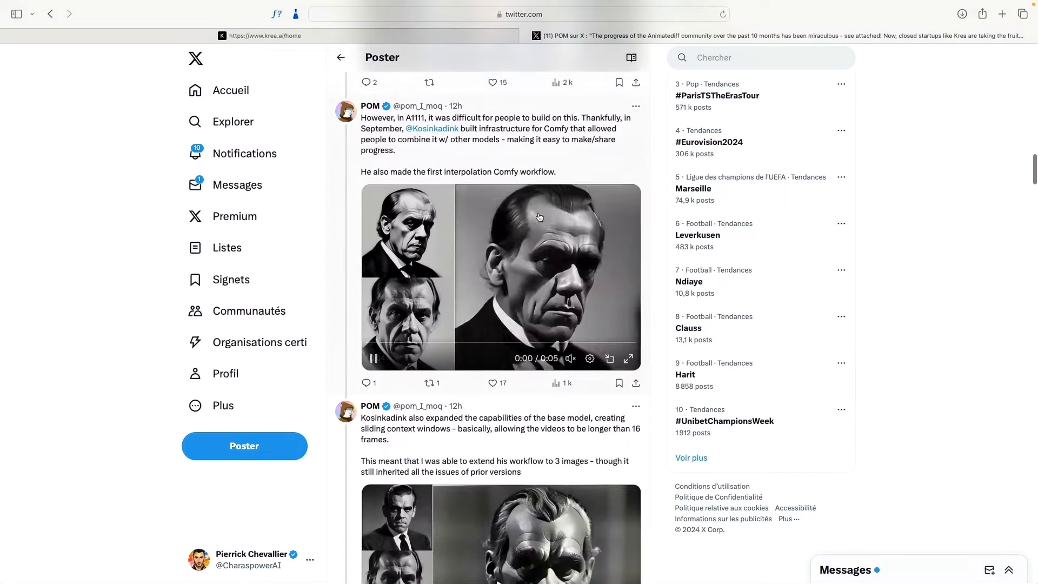
{"action": "scroll", "coordinate": [540, 217], "scroll_direction": "down", "scroll_amount": 10}
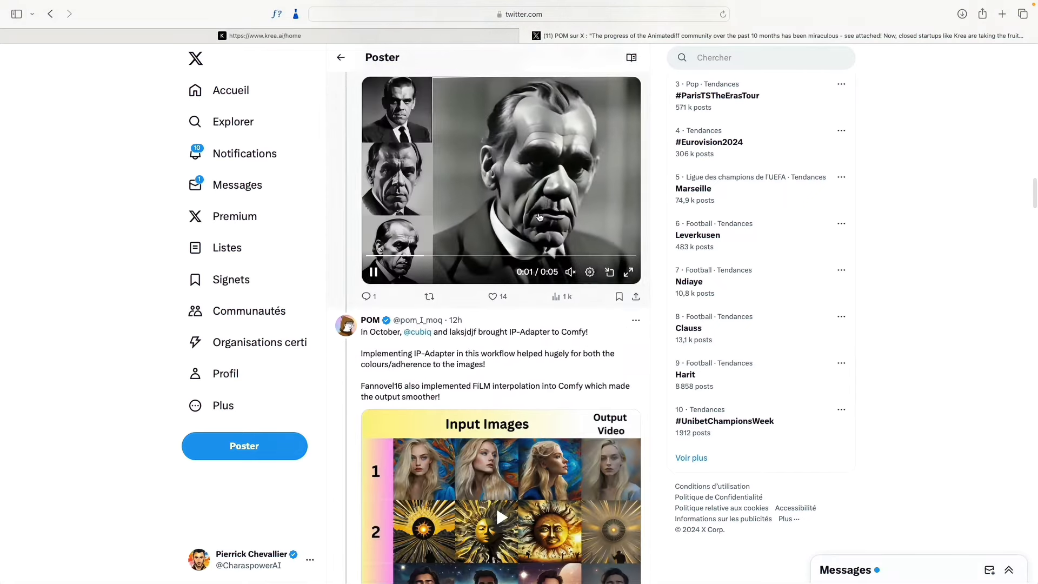
{"action": "scroll", "coordinate": [540, 216], "scroll_direction": "down", "scroll_amount": 5}
{"action": "scroll", "coordinate": [540, 217], "scroll_direction": "down", "scroll_amount": 5}
{"action": "scroll", "coordinate": [540, 217], "scroll_direction": "down", "scroll_amount": 6}
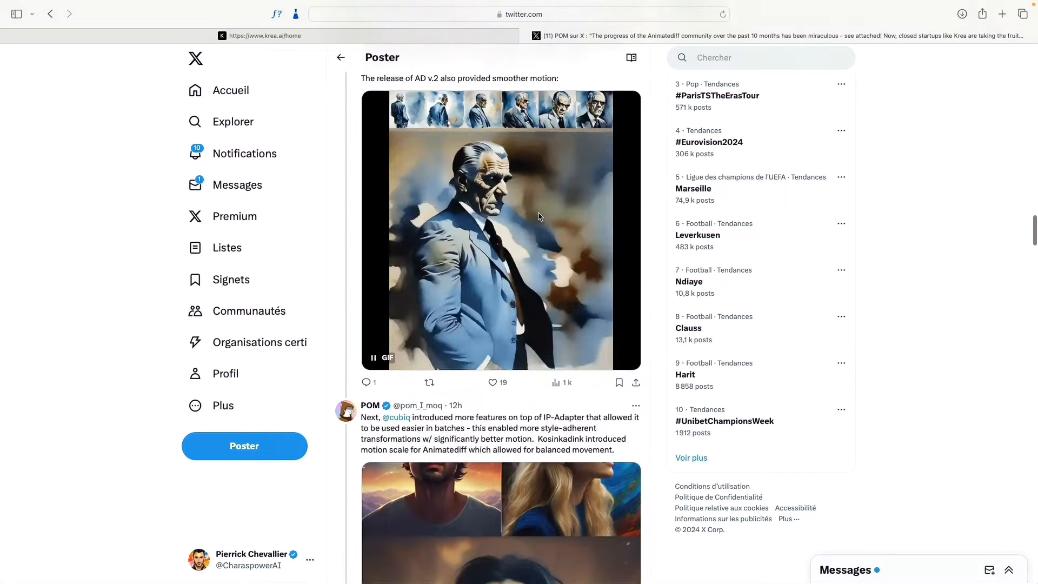
{"action": "scroll", "coordinate": [540, 216], "scroll_direction": "down", "scroll_amount": 7}
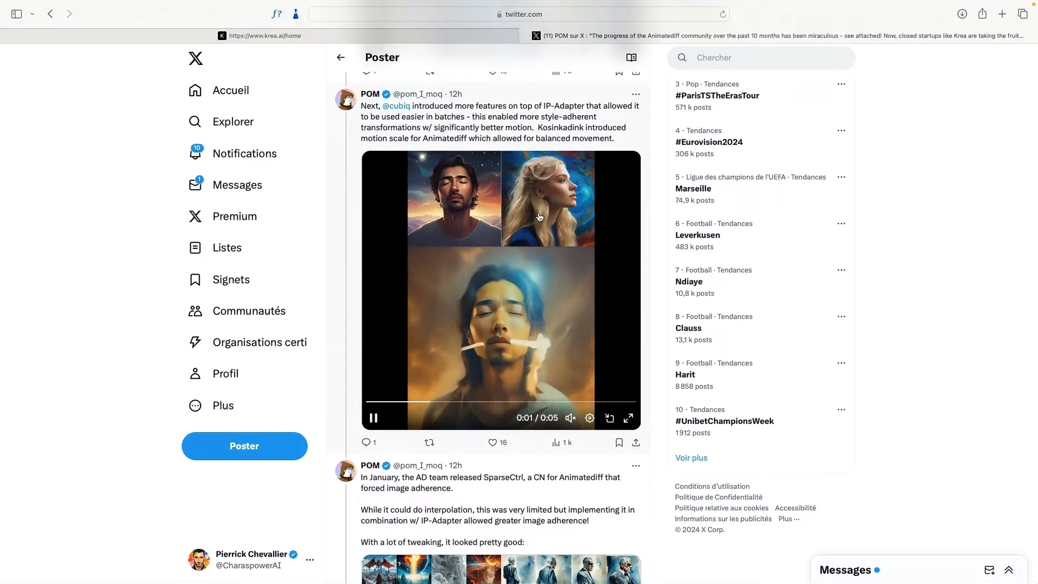
{"action": "scroll", "coordinate": [540, 217], "scroll_direction": "down", "scroll_amount": 9}
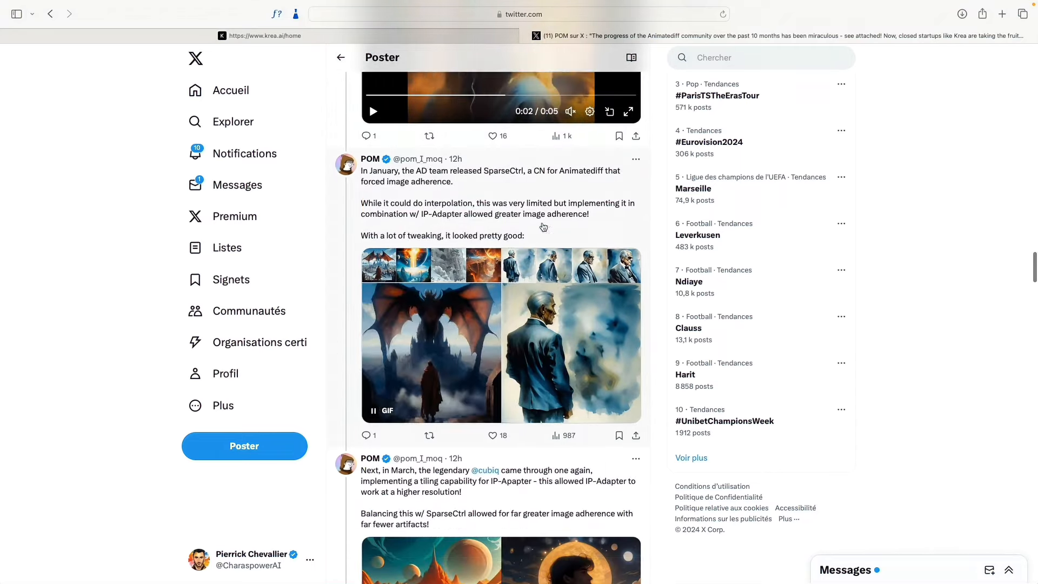
{"action": "scroll", "coordinate": [544, 227], "scroll_direction": "down", "scroll_amount": 5}
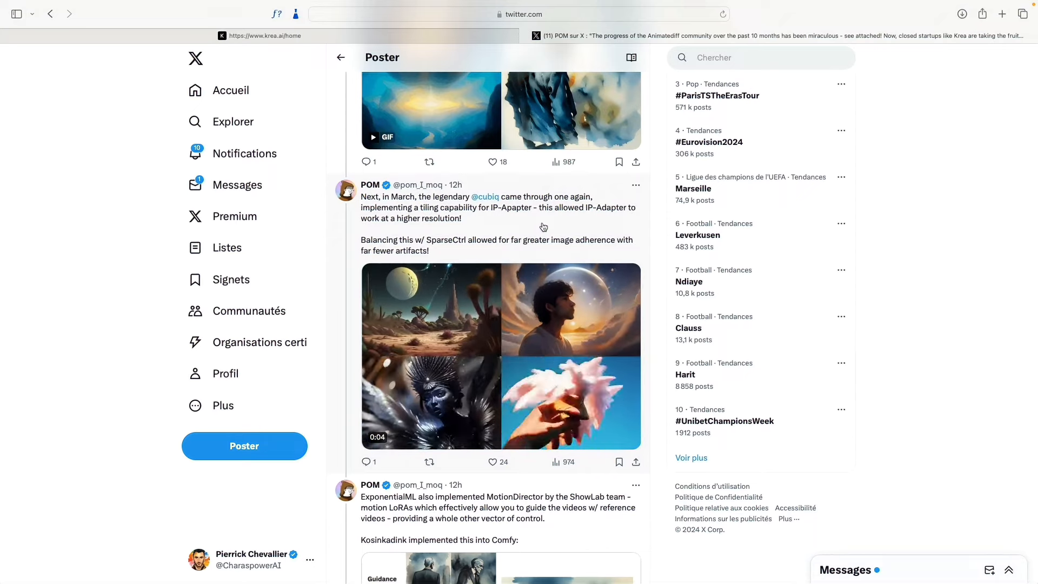
{"action": "scroll", "coordinate": [545, 235], "scroll_direction": "down", "scroll_amount": 5}
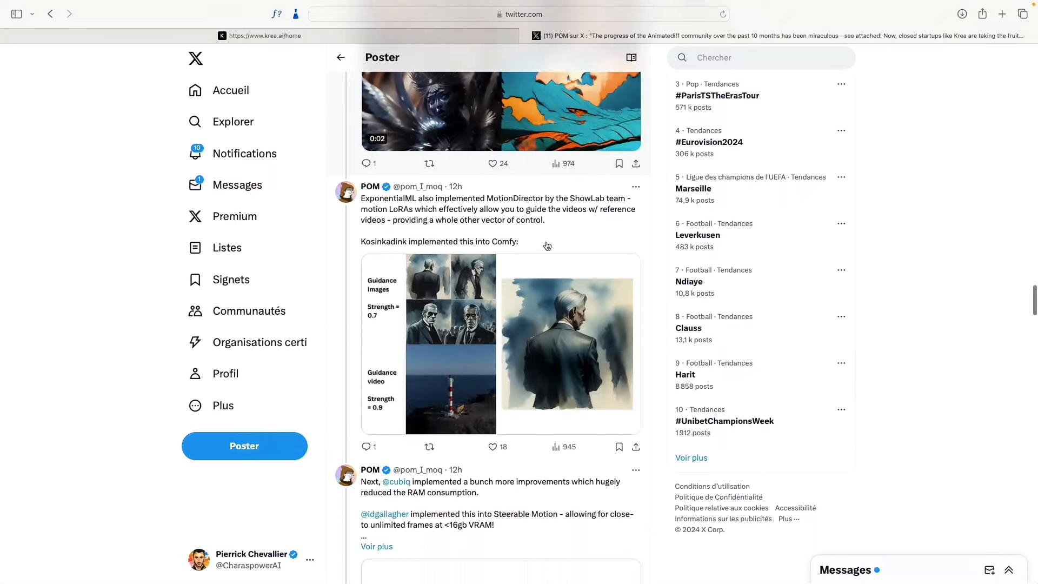
{"action": "scroll", "coordinate": [561, 260], "scroll_direction": "down", "scroll_amount": 4}
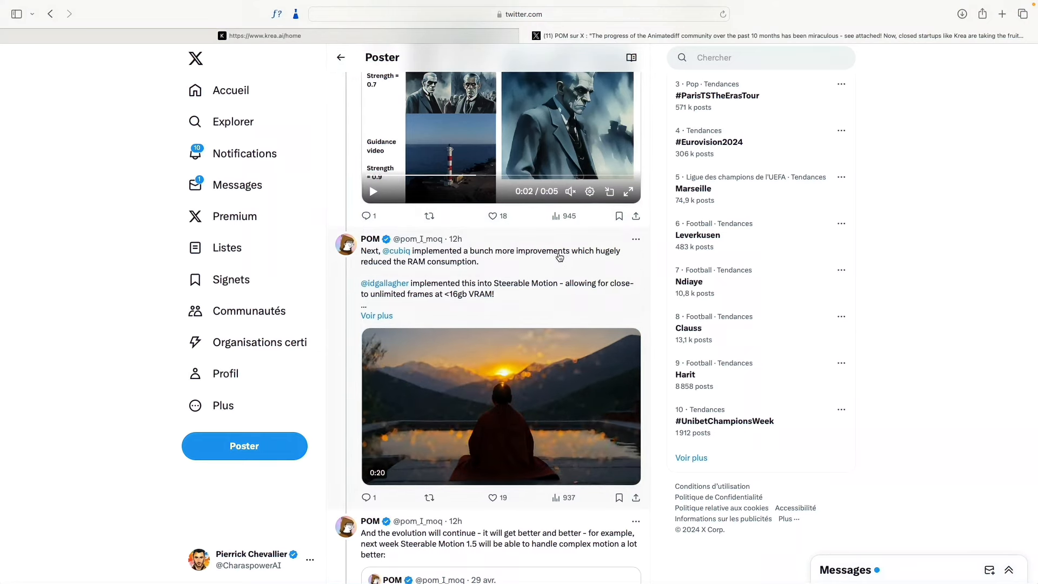
{"action": "scroll", "coordinate": [560, 257], "scroll_direction": "down", "scroll_amount": 15}
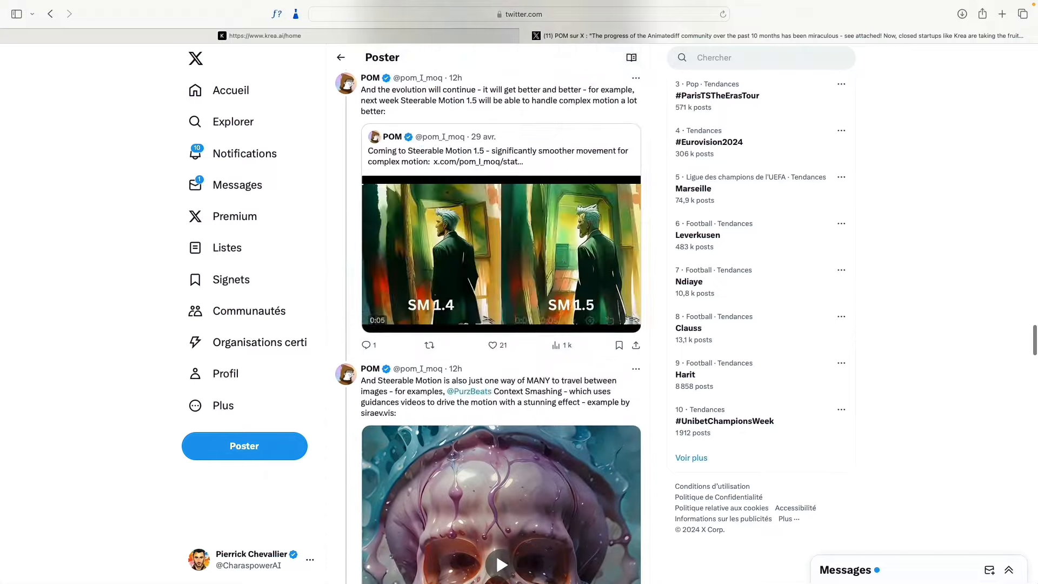
{"action": "scroll", "coordinate": [559, 259], "scroll_direction": "up", "scroll_amount": 3}
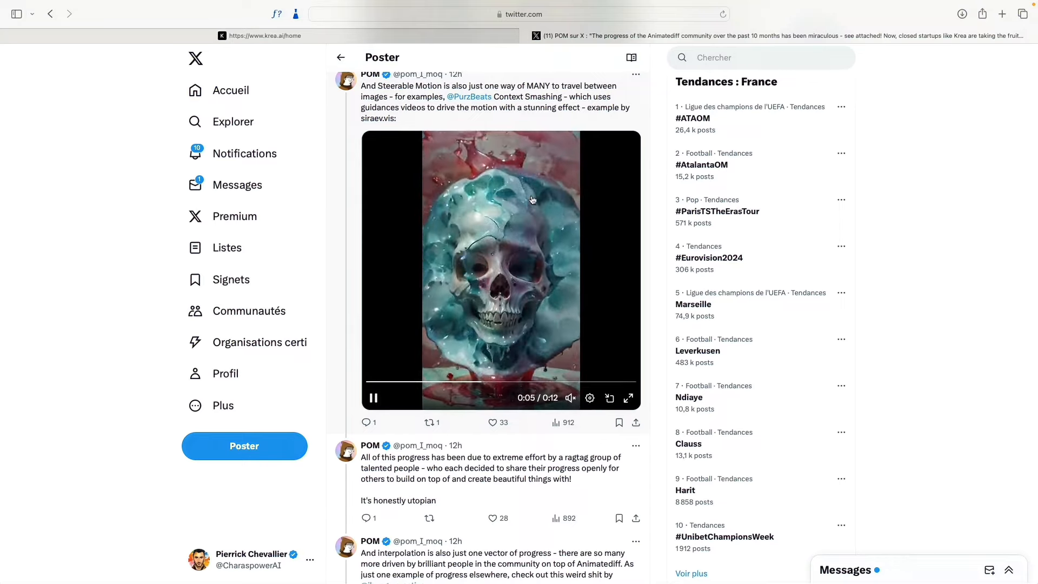
{"action": "scroll", "coordinate": [533, 200], "scroll_direction": "up", "scroll_amount": 3}
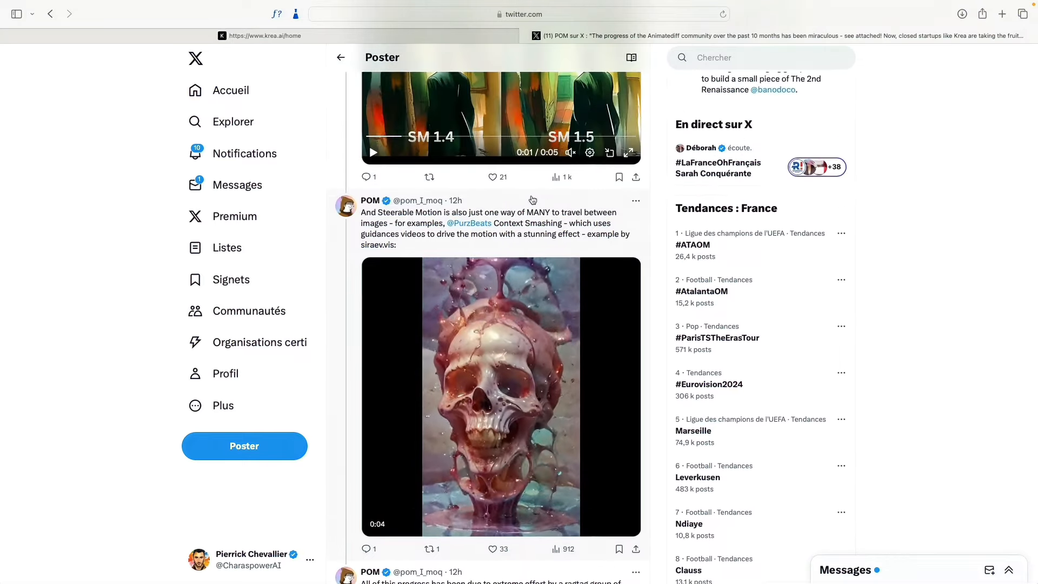
{"action": "scroll", "coordinate": [533, 200], "scroll_direction": "down", "scroll_amount": 12}
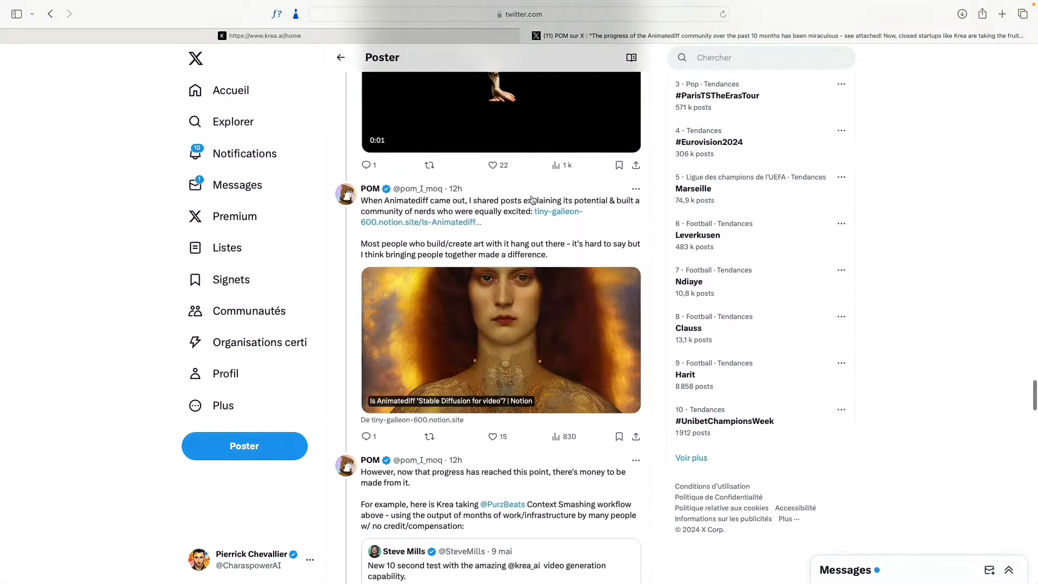
Step: Watch the quoted 10-second Krea video test in full screen and return to the thread
{"action": "scroll", "coordinate": [533, 201], "scroll_direction": "down", "scroll_amount": 8}
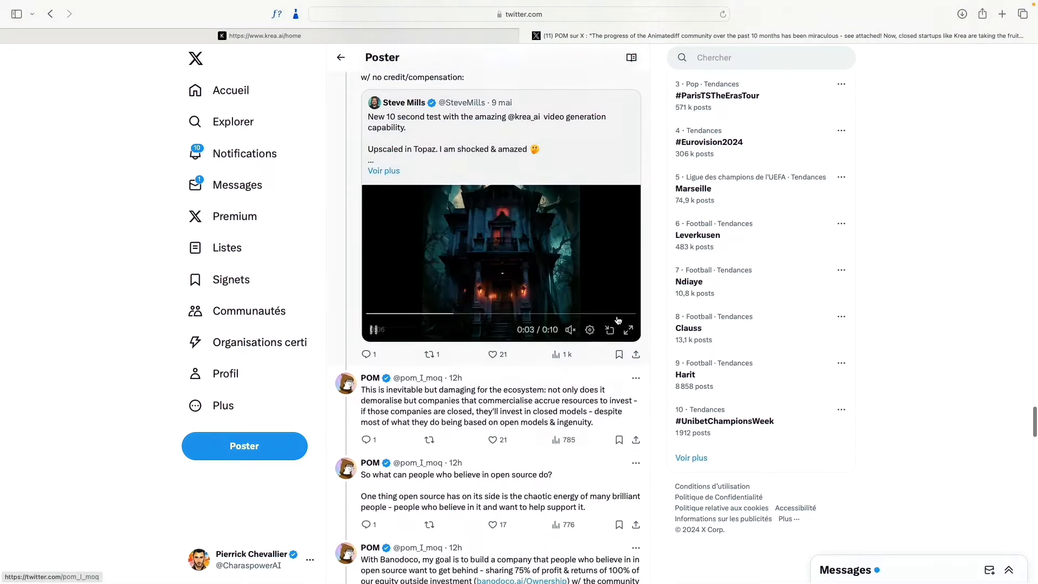
{"action": "left_click", "coordinate": [629, 331]}
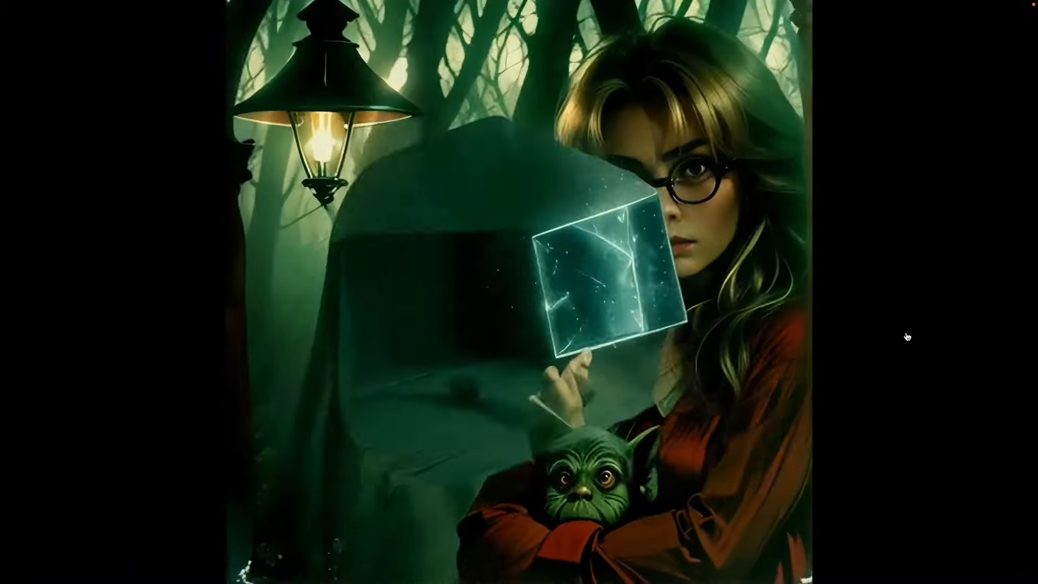
{"action": "key", "text": "Escape"}
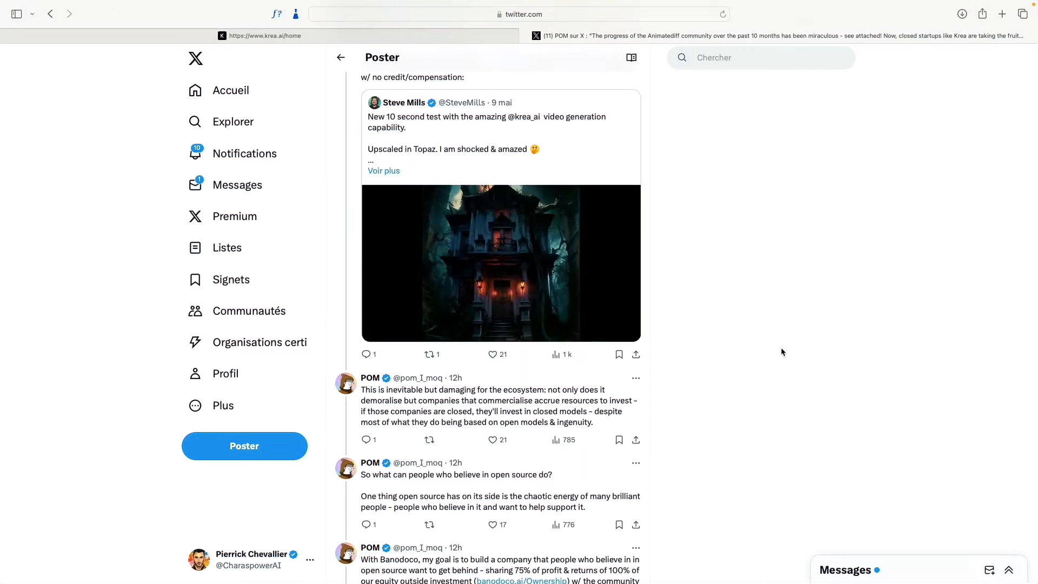
Step: Close the Animatediff thread and open Krea's Video generation app from its home page
{"action": "scroll", "coordinate": [751, 339], "scroll_direction": "up", "scroll_amount": 10}
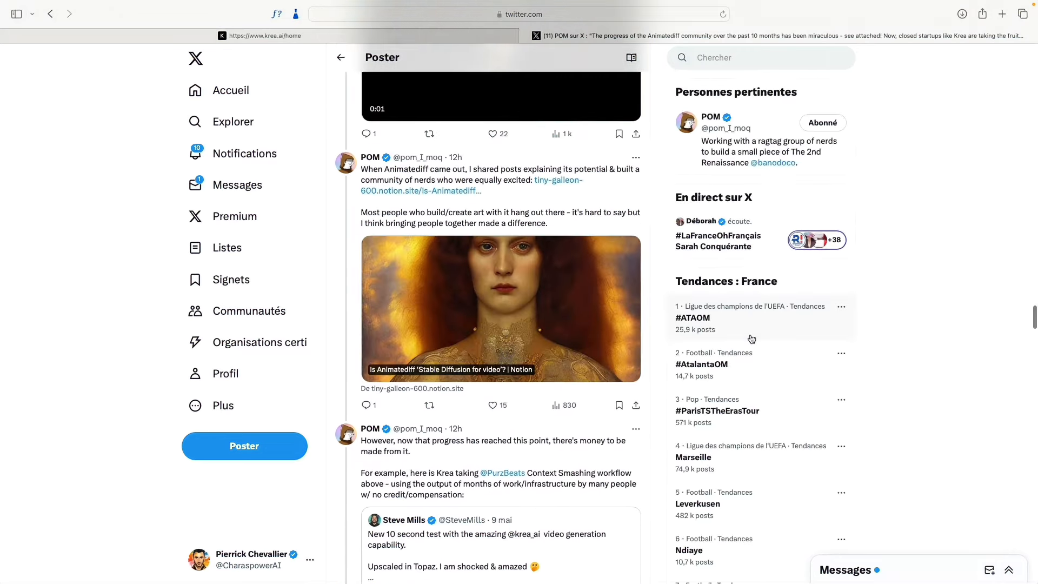
{"action": "scroll", "coordinate": [751, 339], "scroll_direction": "up", "scroll_amount": 3}
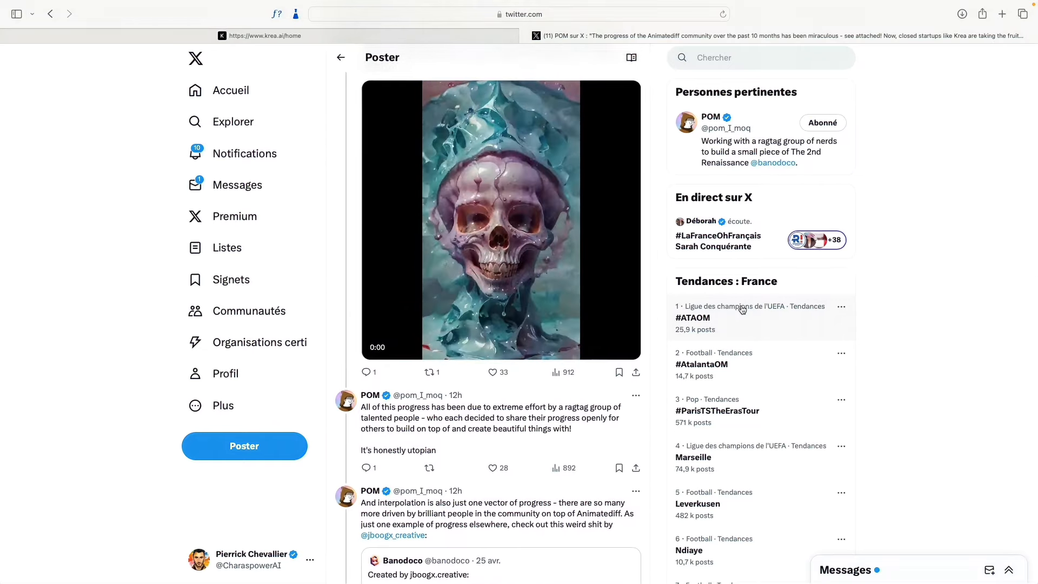
{"action": "scroll", "coordinate": [743, 309], "scroll_direction": "down", "scroll_amount": 15}
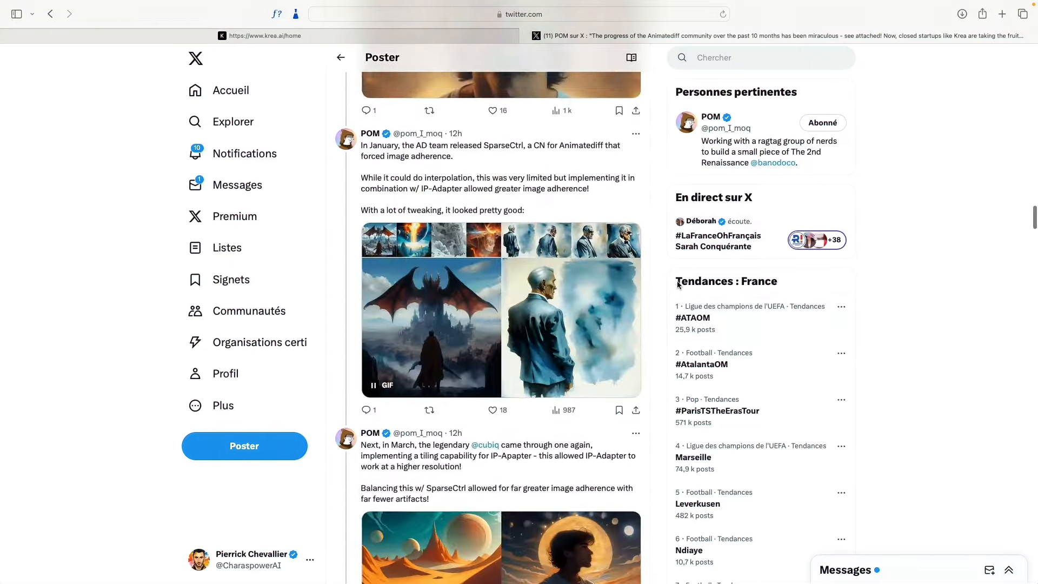
{"action": "scroll", "coordinate": [678, 282], "scroll_direction": "up", "scroll_amount": 15}
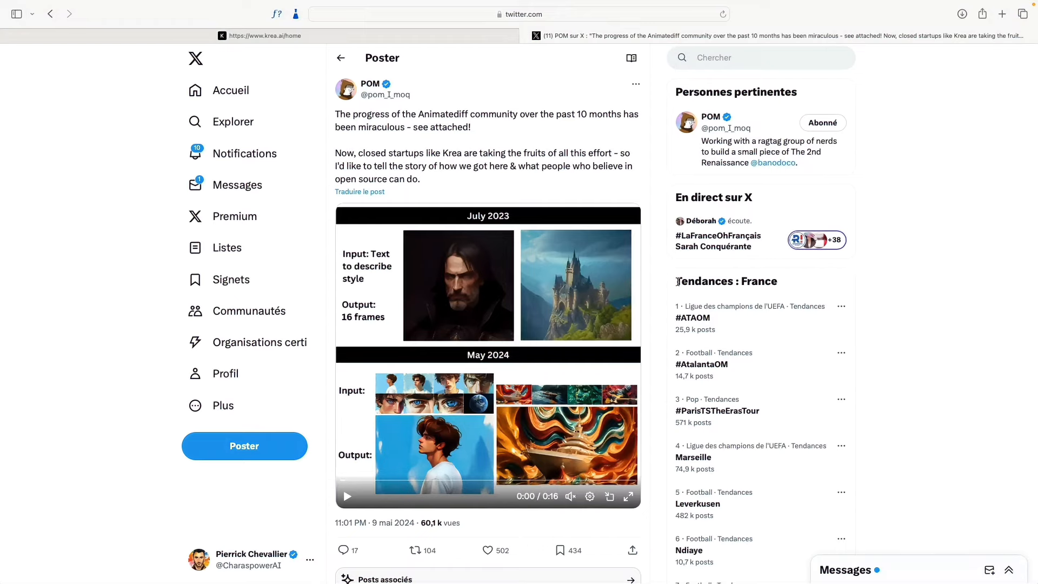
{"action": "key", "text": "super+w"}
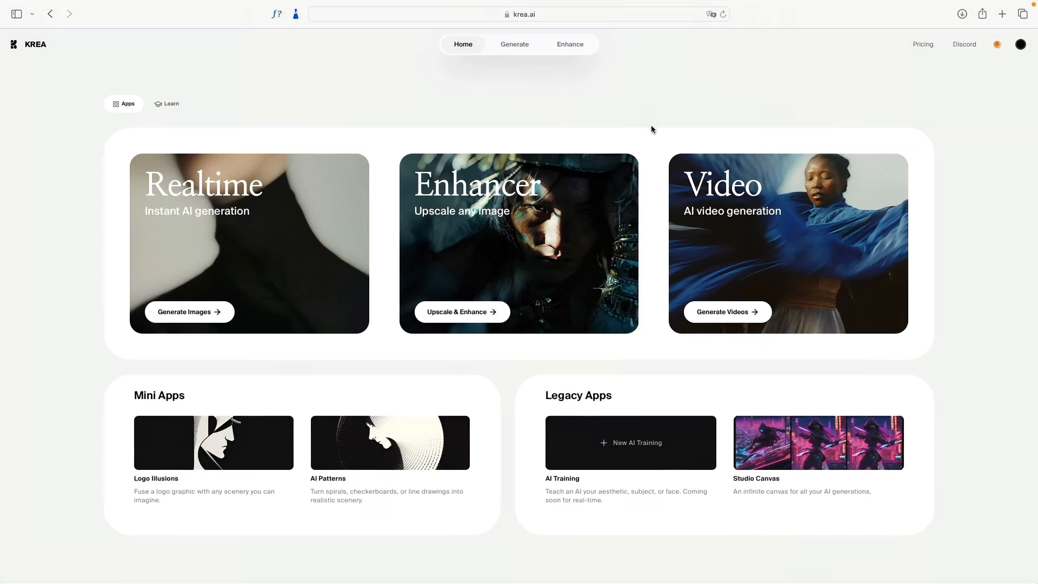
{"action": "left_click", "coordinate": [753, 189]}
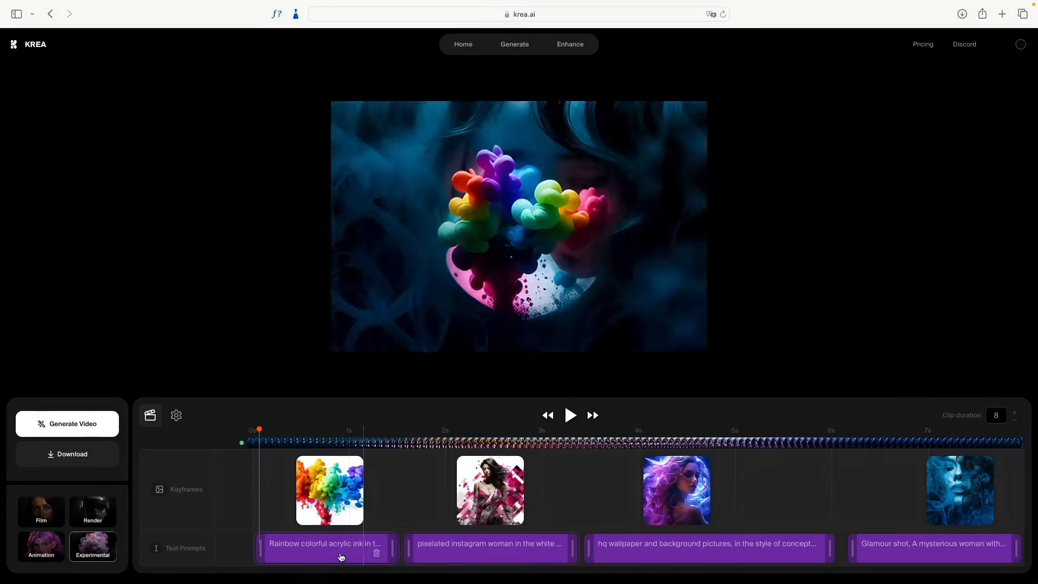
Step: Inspect the rainbow ink keyframe's image and its text prompt clip on the timeline, and play the generated video
{"action": "left_click", "coordinate": [329, 490]}
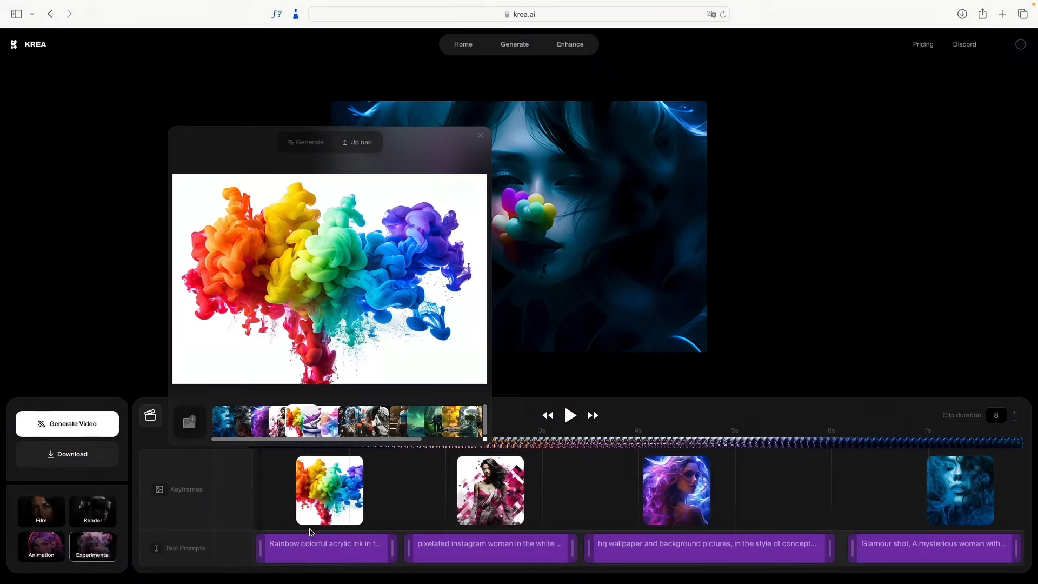
{"action": "left_click", "coordinate": [334, 550]}
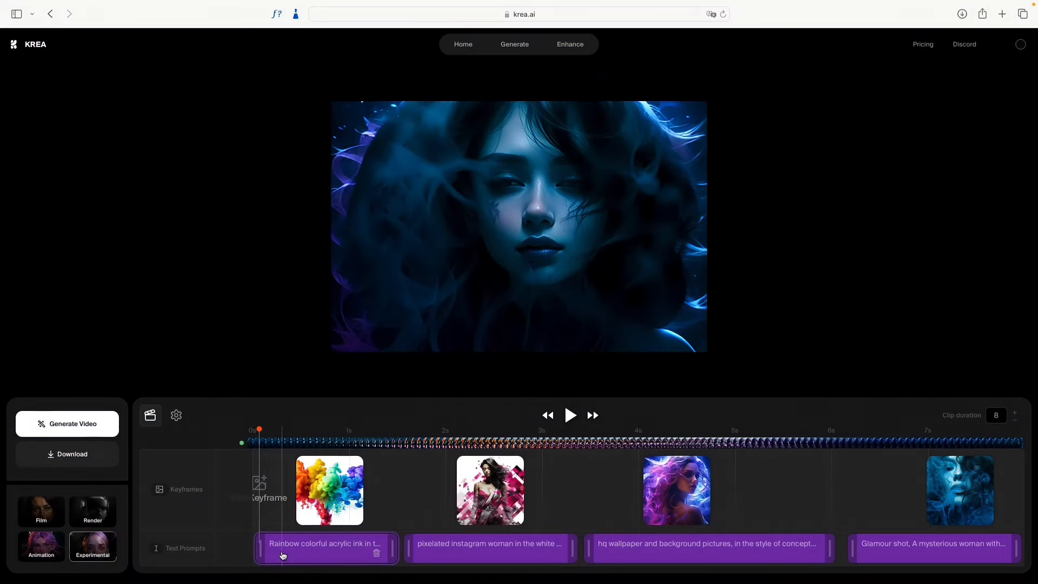
{"action": "mouse_move", "coordinate": [393, 549]}
{"action": "left_mouse_down"}
{"action": "mouse_move", "coordinate": [325, 548]}
{"action": "mouse_move", "coordinate": [400, 547]}
{"action": "left_mouse_up"}
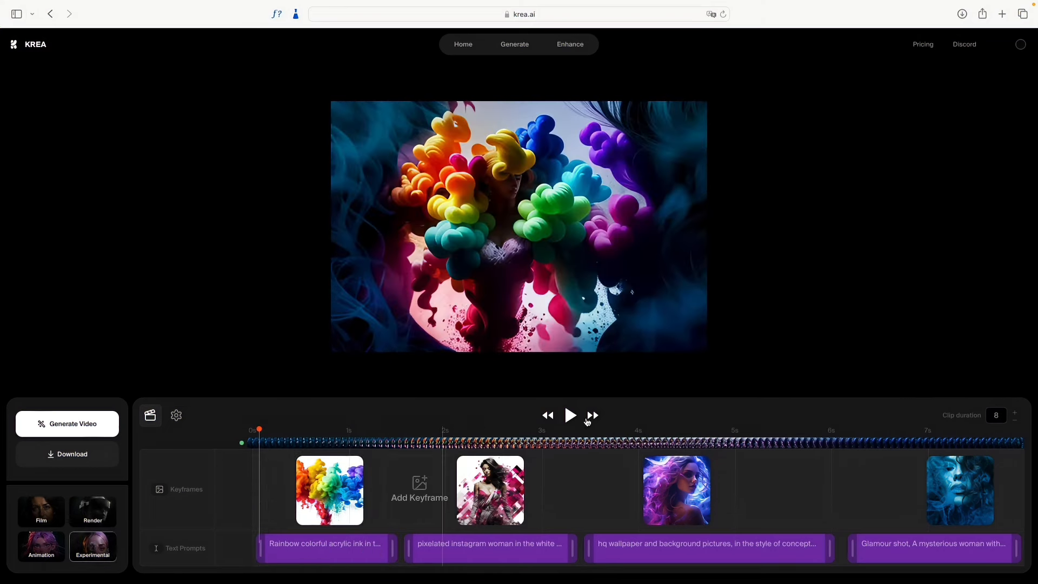
{"action": "left_click", "coordinate": [571, 416]}
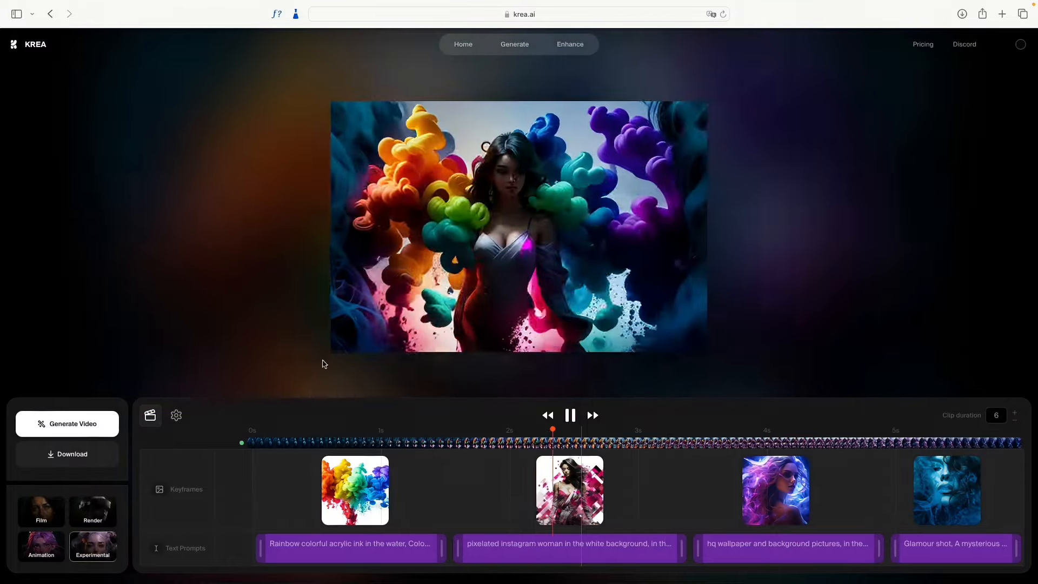
Step: Try the Film, Render and Animation video styles, and set the style back to Experimental
{"action": "left_click", "coordinate": [176, 415]}
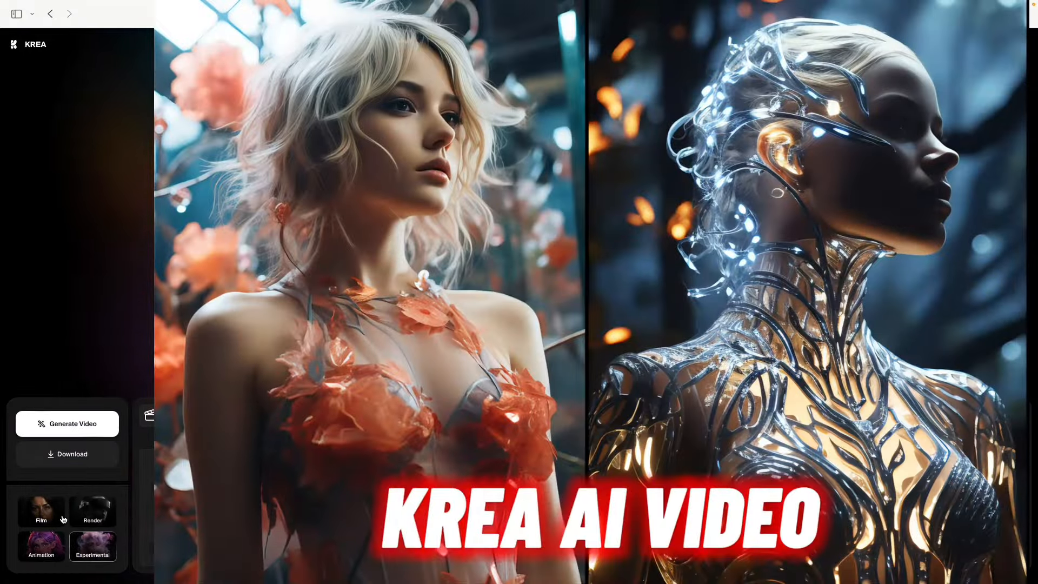
{"action": "left_click", "coordinate": [63, 519]}
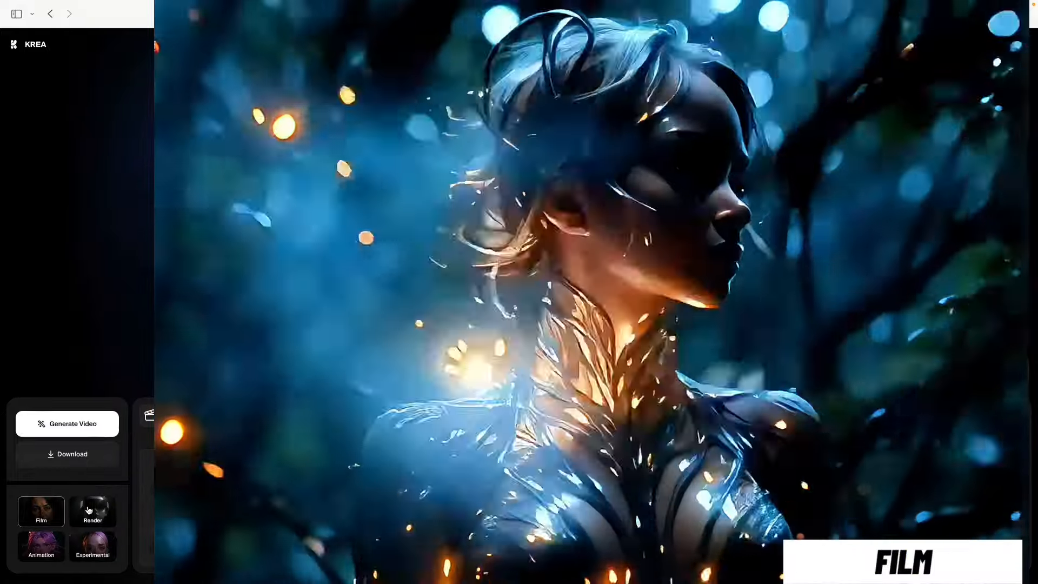
{"action": "left_click", "coordinate": [89, 510]}
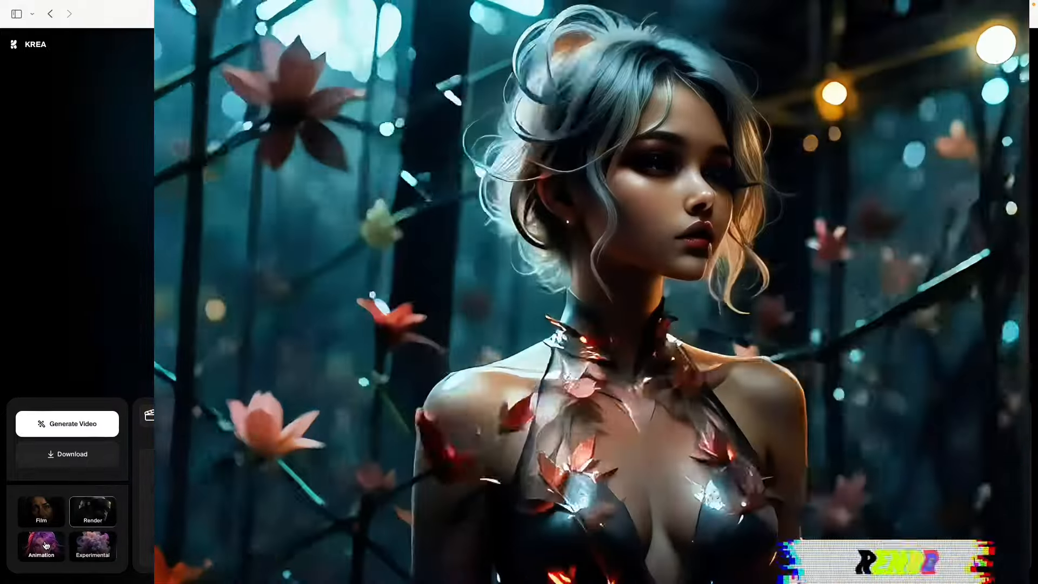
{"action": "left_click", "coordinate": [46, 545]}
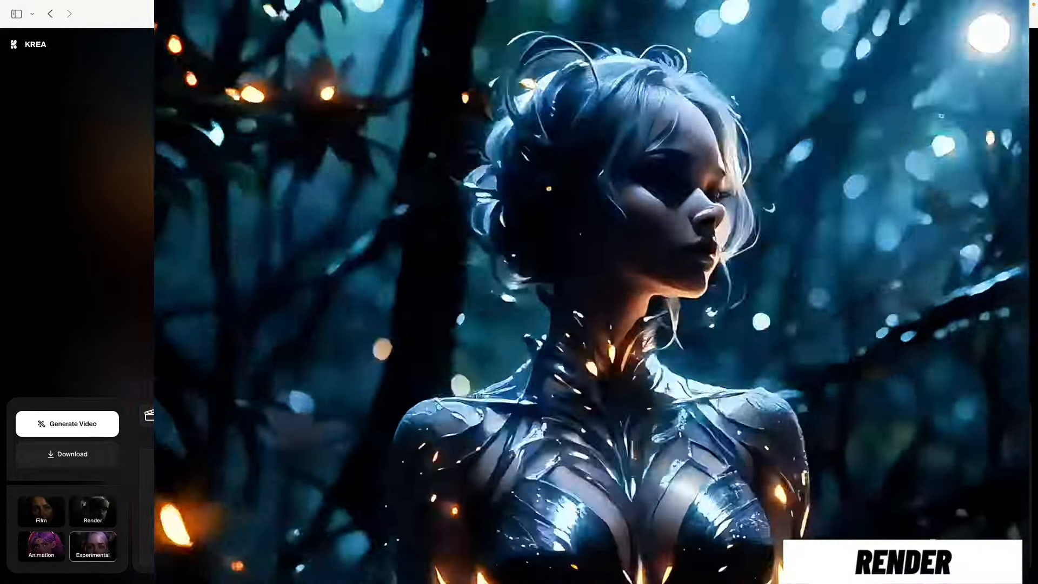
{"action": "left_click", "coordinate": [92, 545]}
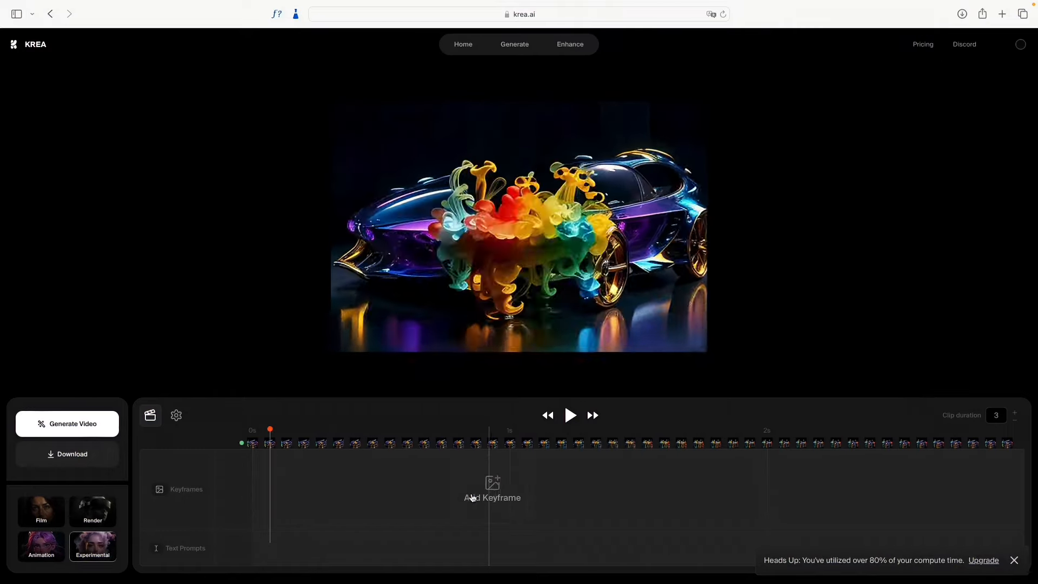
Step: Add the black smoke image as a keyframe at about 0.4 s, with an empty text prompt clip beneath it spanning about 0 to 1 s
{"action": "left_click", "coordinate": [336, 498]}
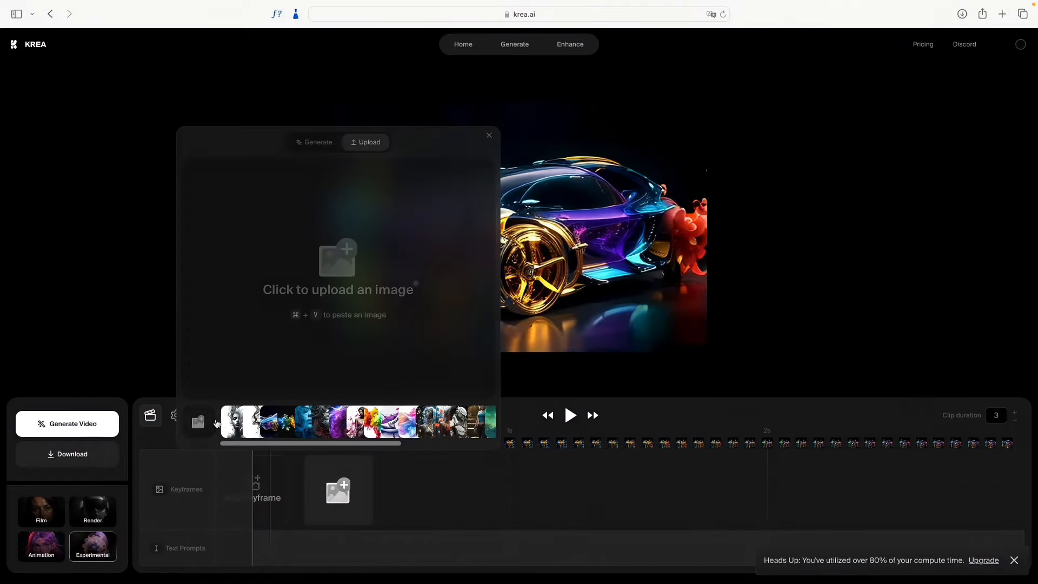
{"action": "left_click", "coordinate": [252, 429]}
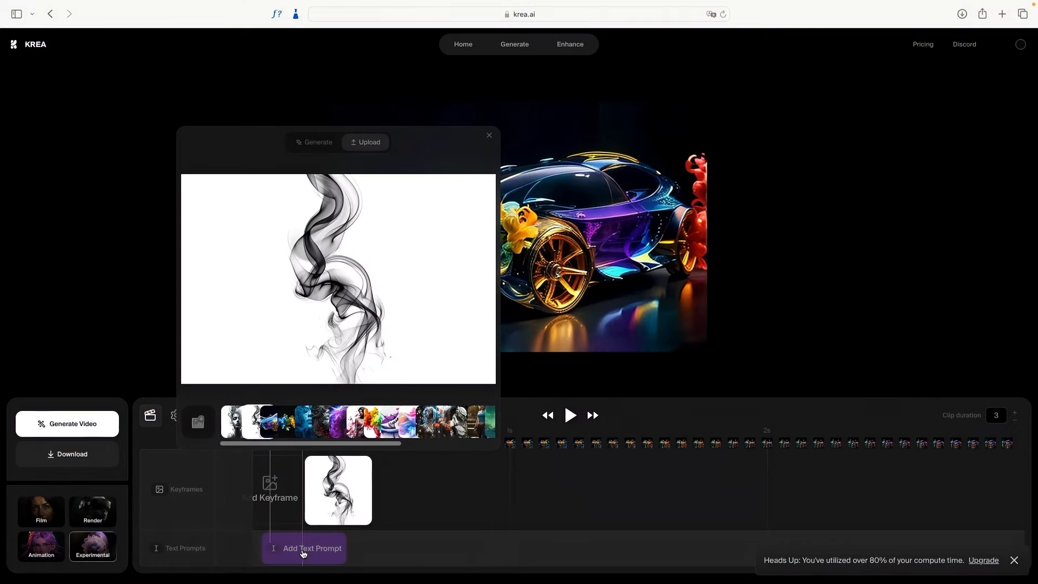
{"action": "left_click", "coordinate": [304, 549]}
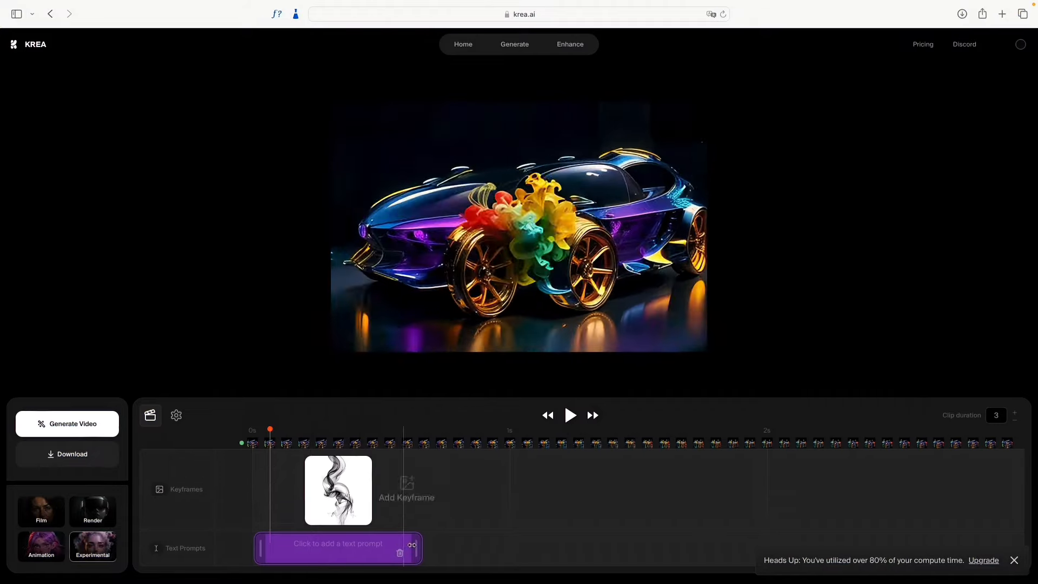
{"action": "mouse_move", "coordinate": [339, 489]}
{"action": "left_mouse_down"}
{"action": "mouse_move", "coordinate": [460, 486]}
{"action": "mouse_move", "coordinate": [356, 484]}
{"action": "left_mouse_up"}
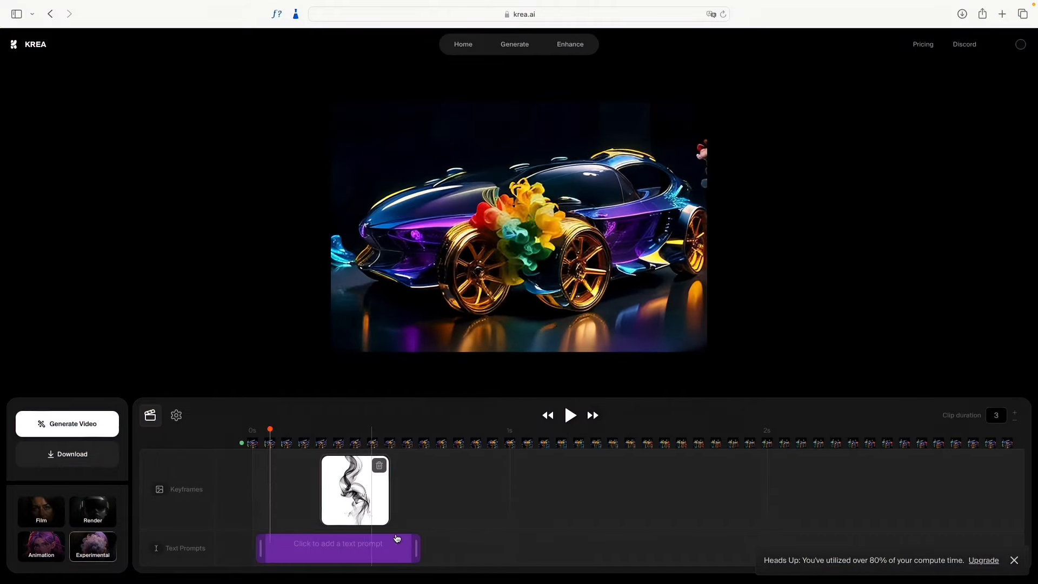
{"action": "left_click_drag", "start_coordinate": [417, 548], "coordinate": [505, 551]}
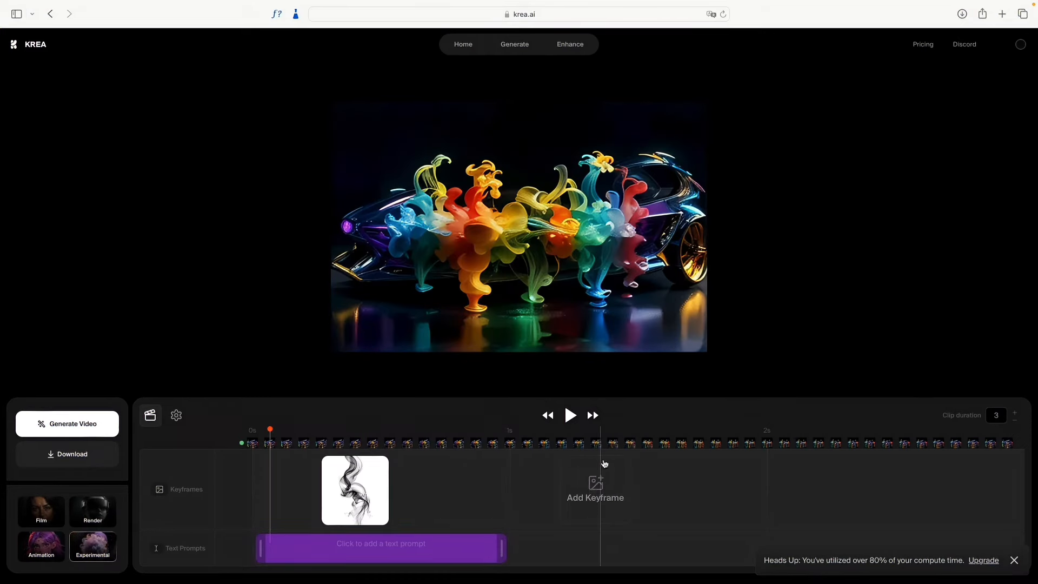
Step: Add the smoky woman's face image as a second keyframe at about 1.5 s, with an empty text prompt clip spanning about 1 to 1.9 s
{"action": "left_click", "coordinate": [561, 490]}
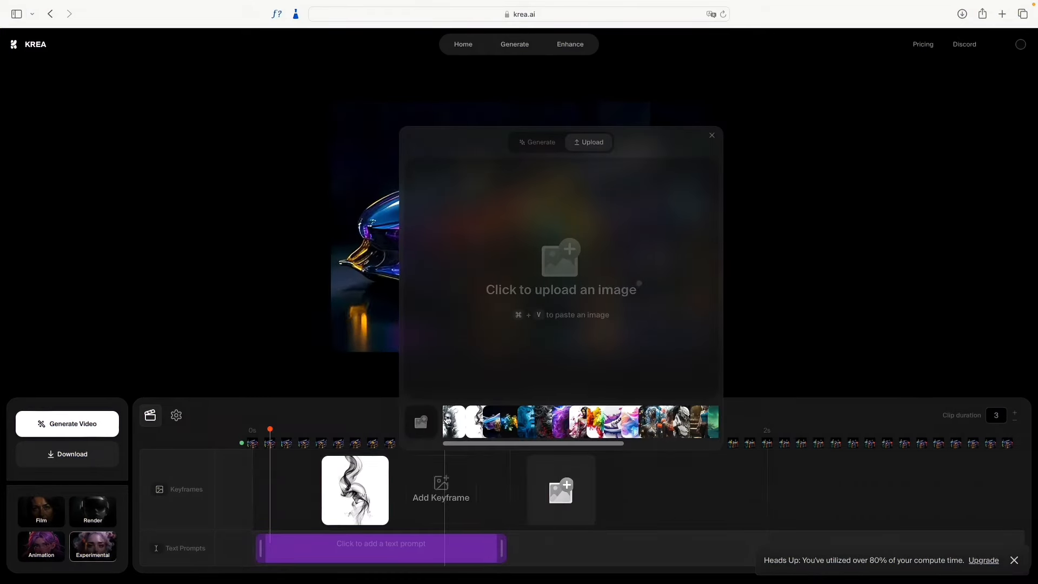
{"action": "left_click", "coordinate": [454, 423]}
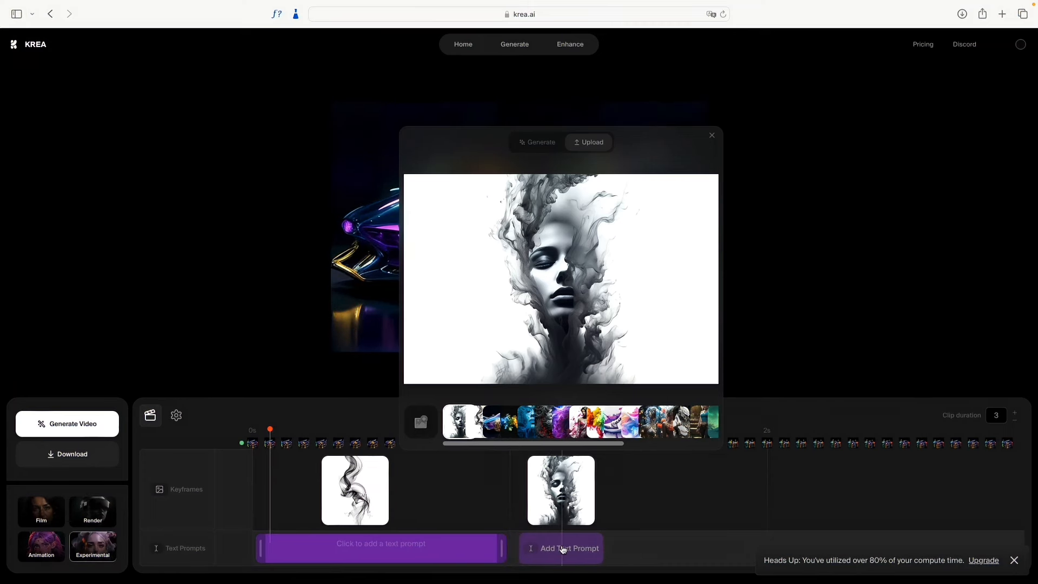
{"action": "left_click", "coordinate": [564, 550]}
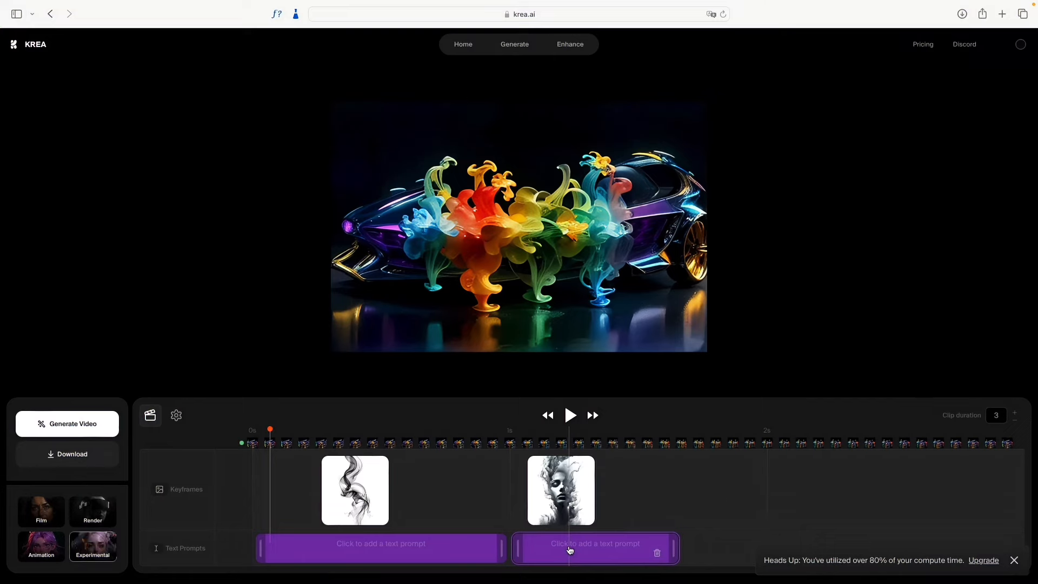
{"action": "left_click_drag", "start_coordinate": [674, 549], "coordinate": [691, 546]}
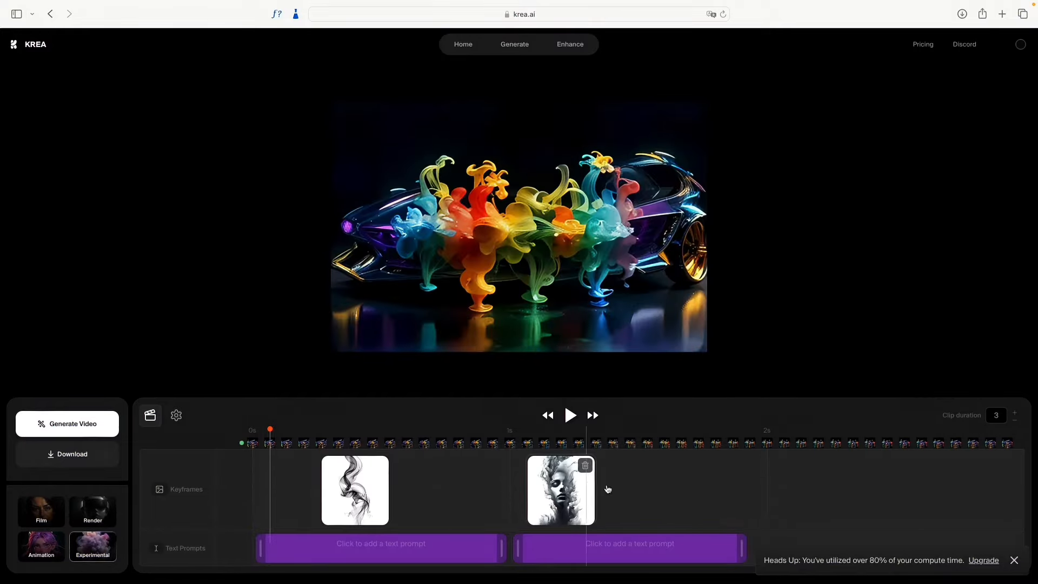
{"action": "left_click_drag", "start_coordinate": [608, 490], "coordinate": [611, 490]}
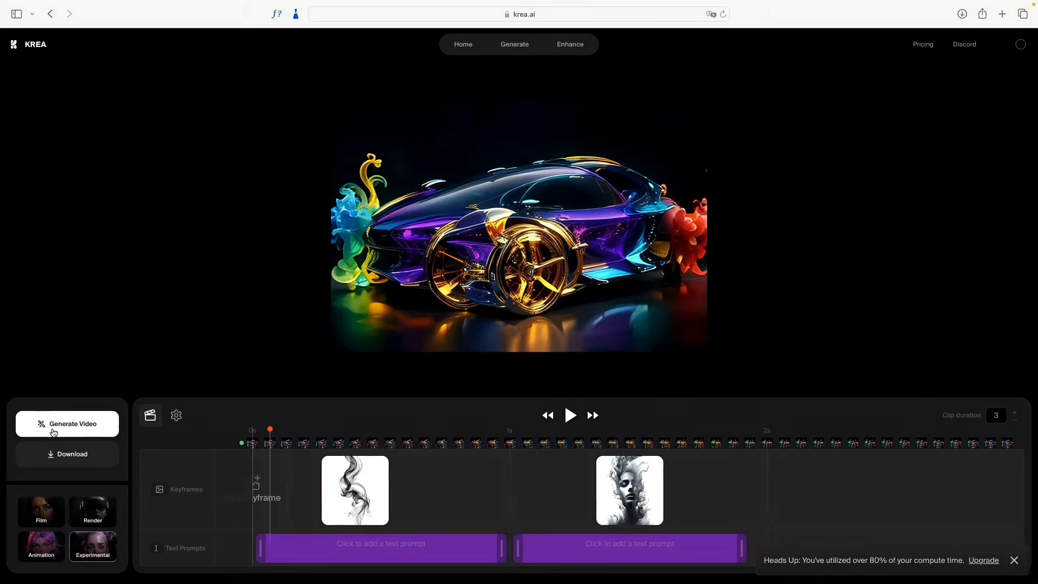